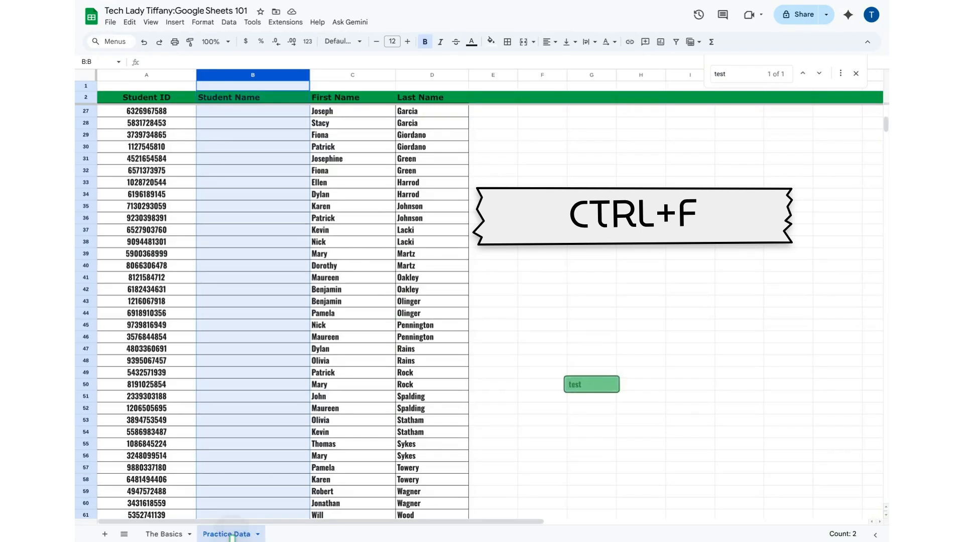
Check the matches for "test" on the Practice Data and The Basics sheets, and close the search
click(233, 535)
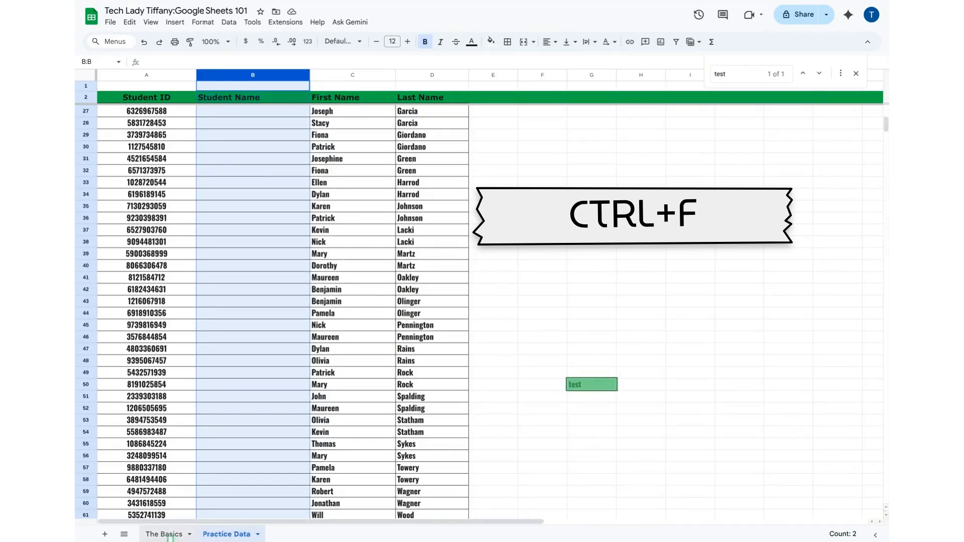
click(170, 535)
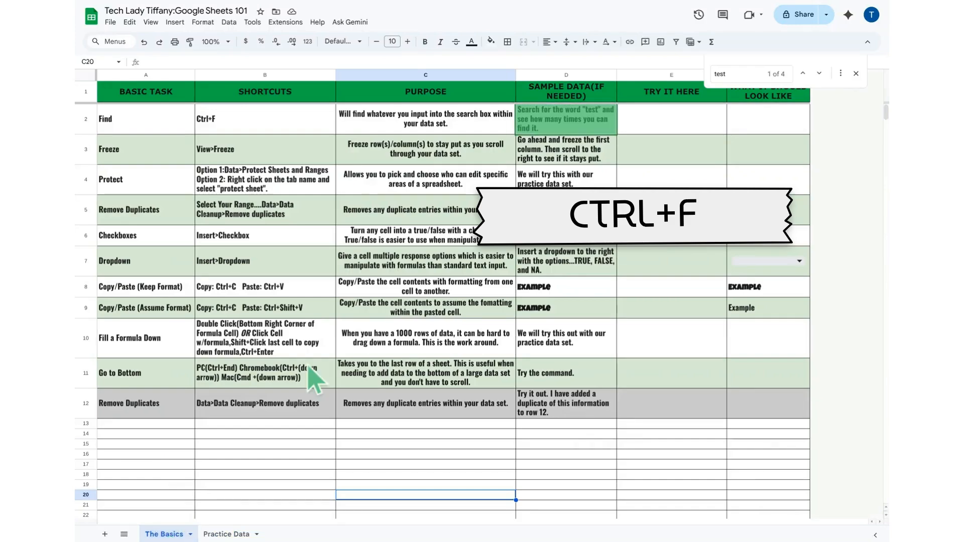
click(856, 73)
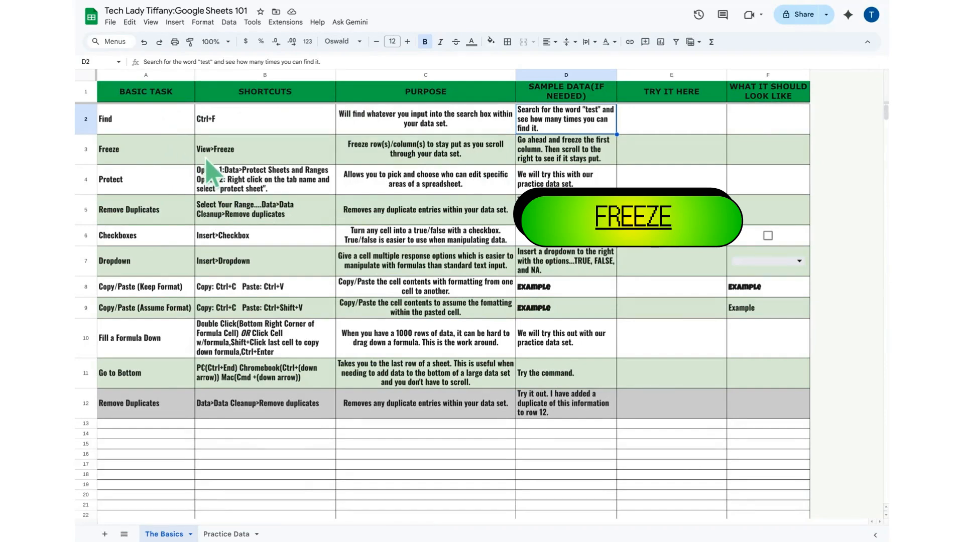
Freeze the first column of The Basics sheet
scroll(207, 161, down, 5)
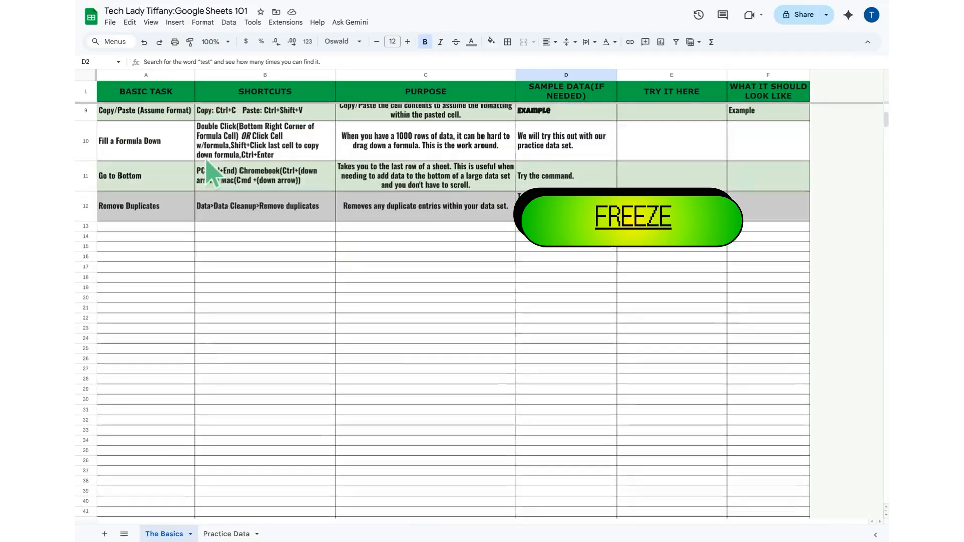
scroll(207, 160, up, 4)
scroll(207, 161, up, 2)
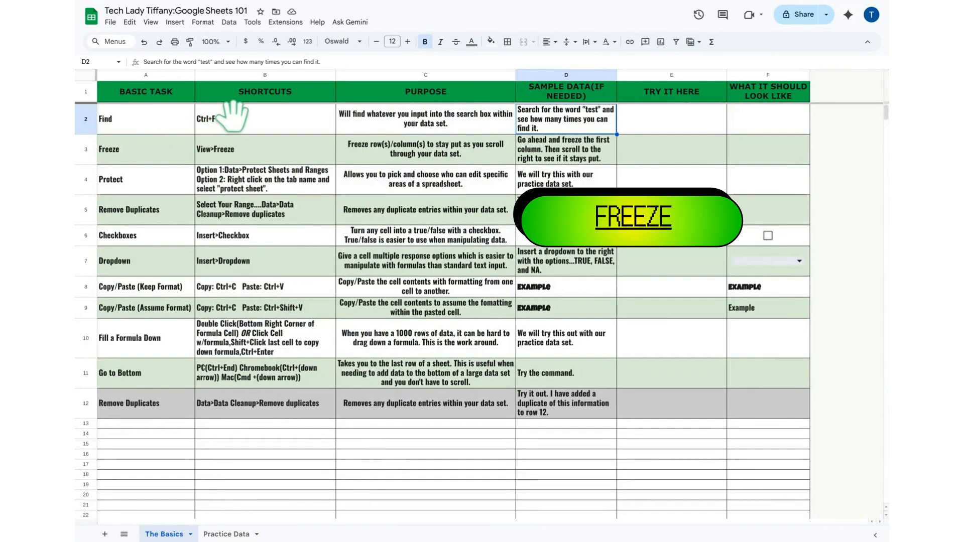
click(151, 22)
mouse_move(181, 54)
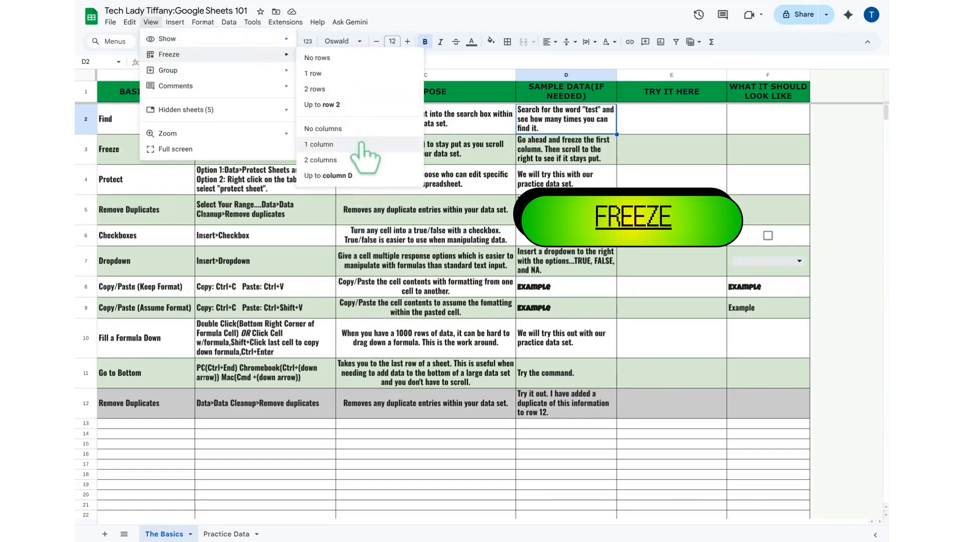
click(321, 144)
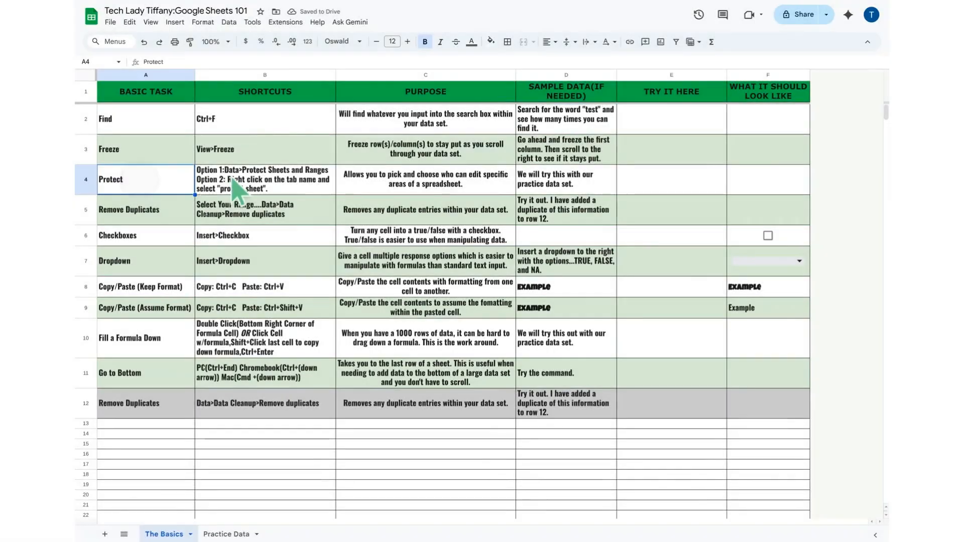
Protect column B of the Practice Data sheet so that a warning is shown when the range is edited
click(290, 189)
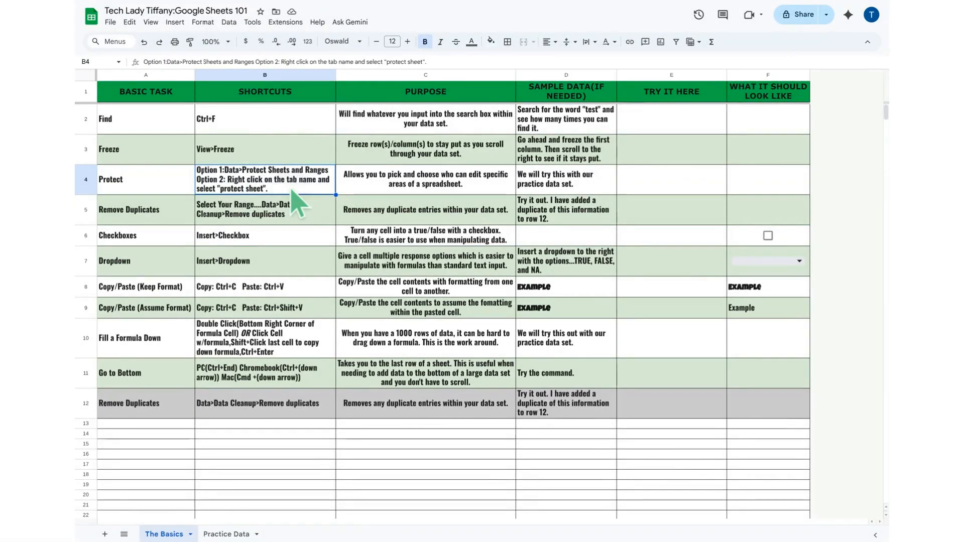
click(235, 534)
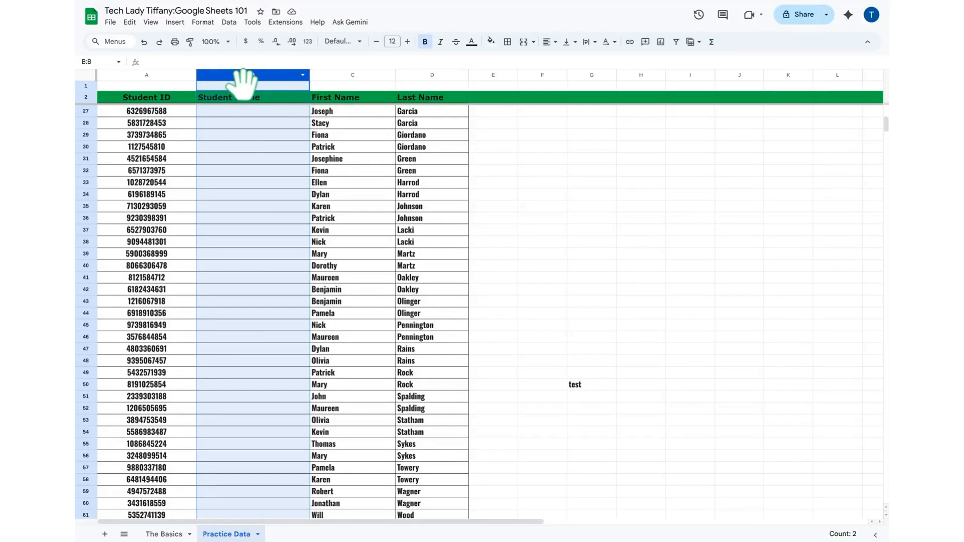
click(229, 23)
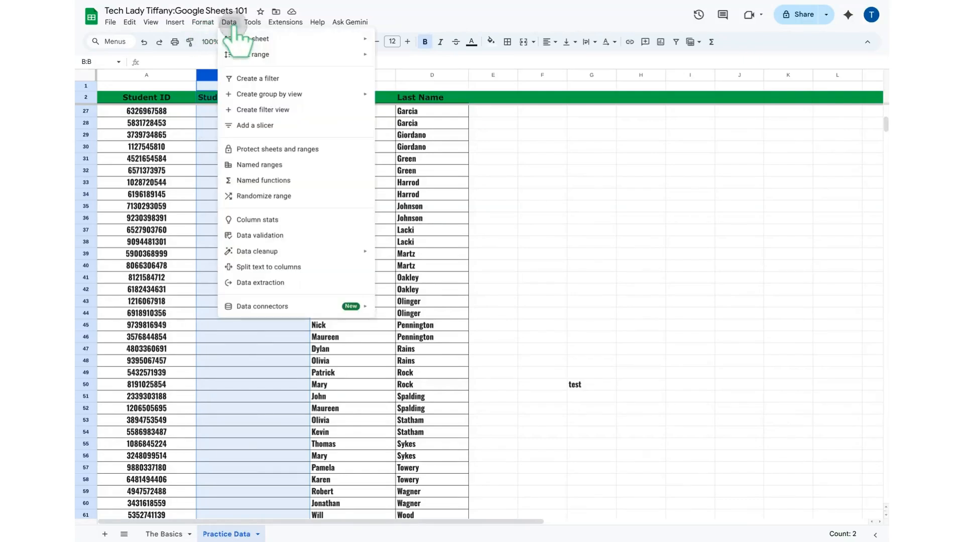
click(272, 149)
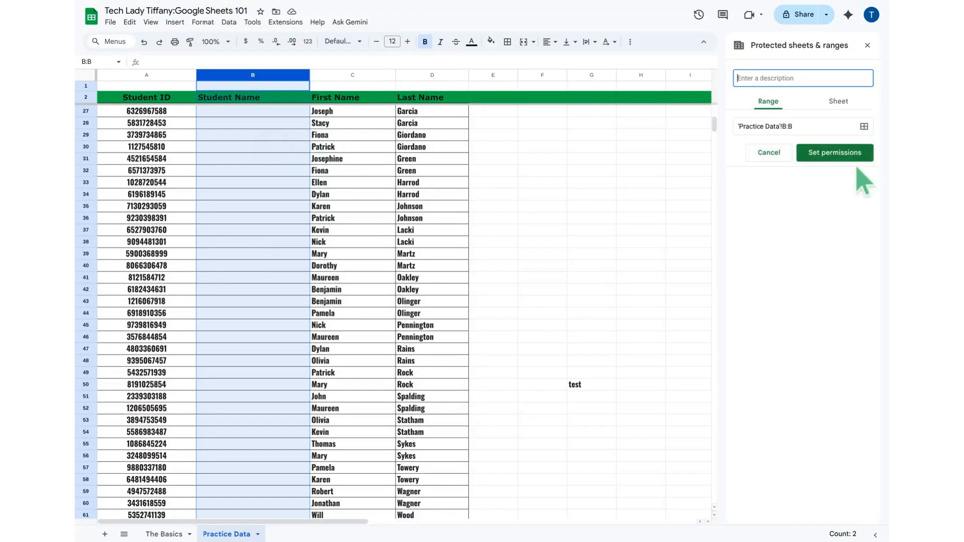
click(844, 154)
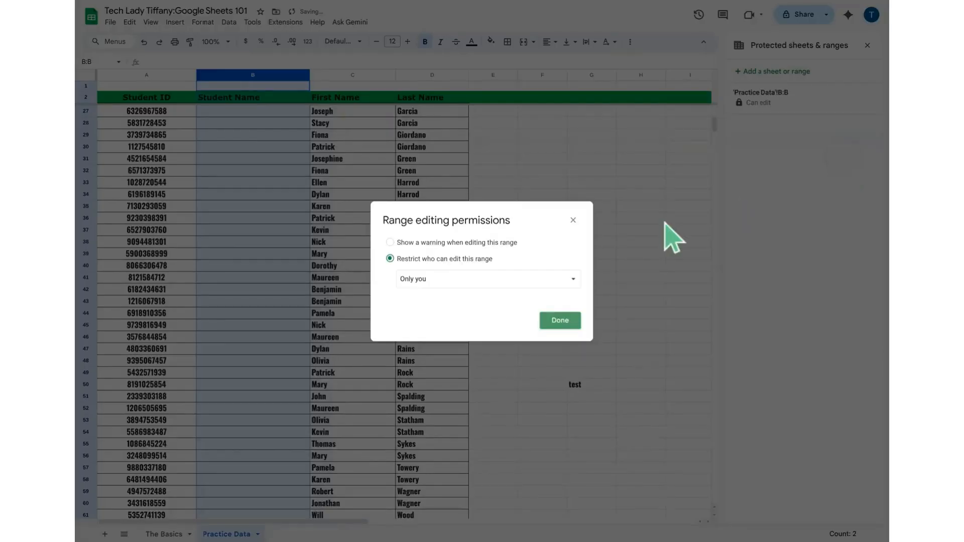
click(501, 244)
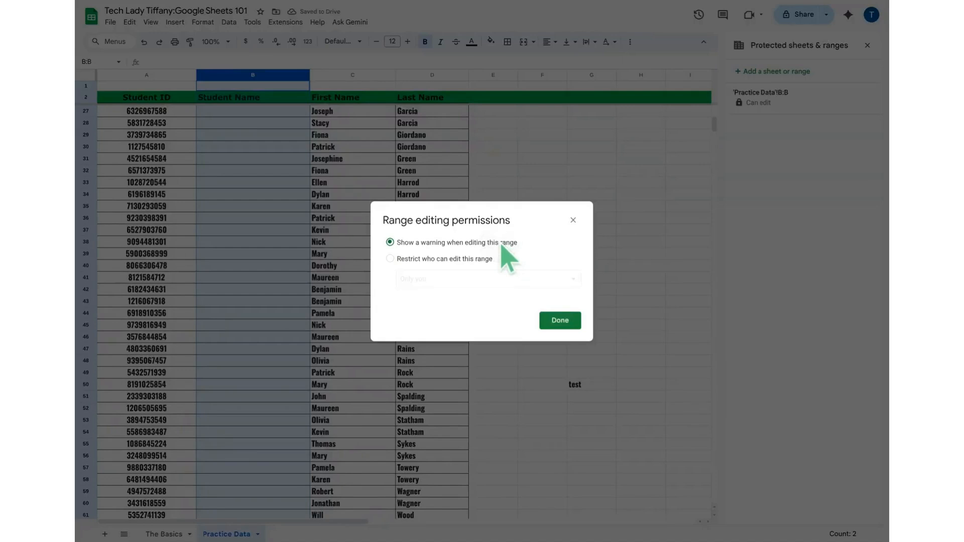
click(552, 320)
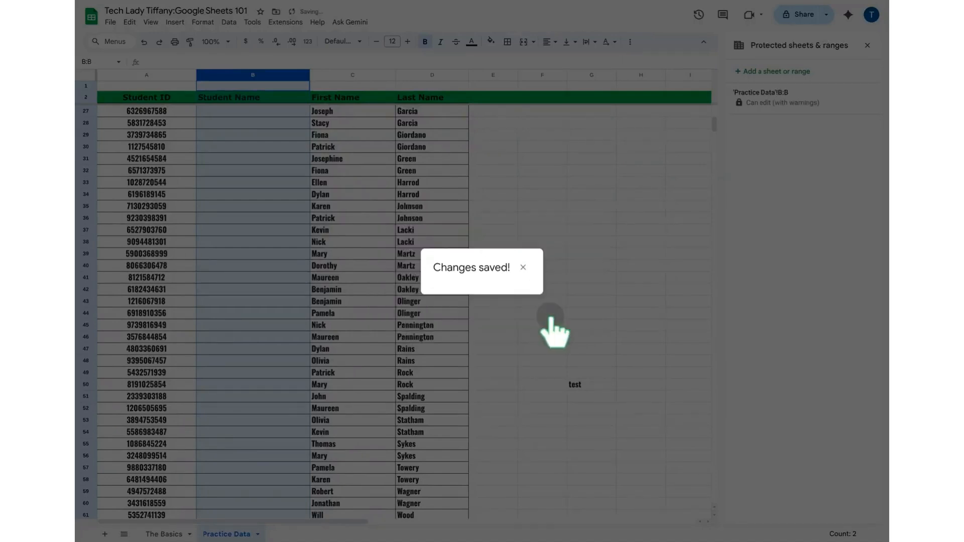
click(552, 320)
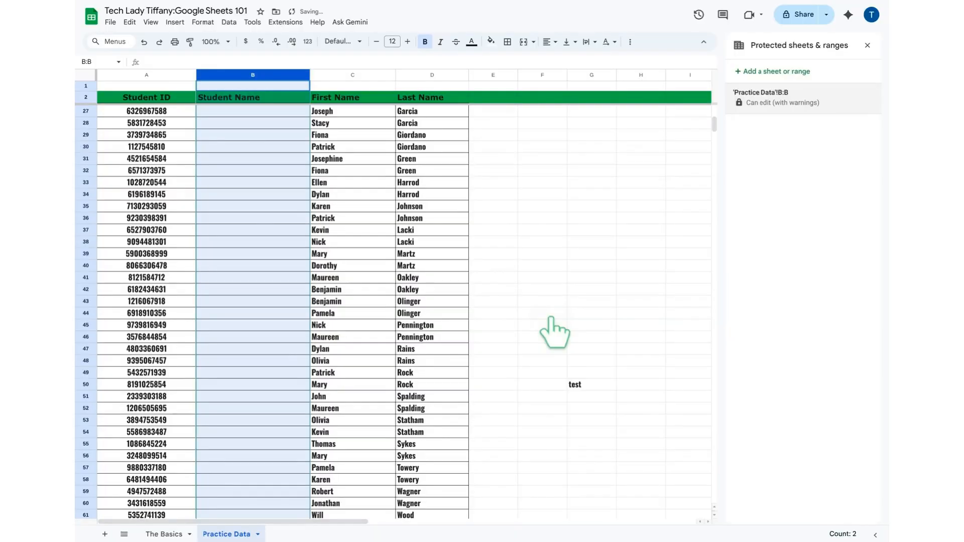
Test the protection by entering "hoidvn" in cell B36, and cancel the edit
click(244, 218)
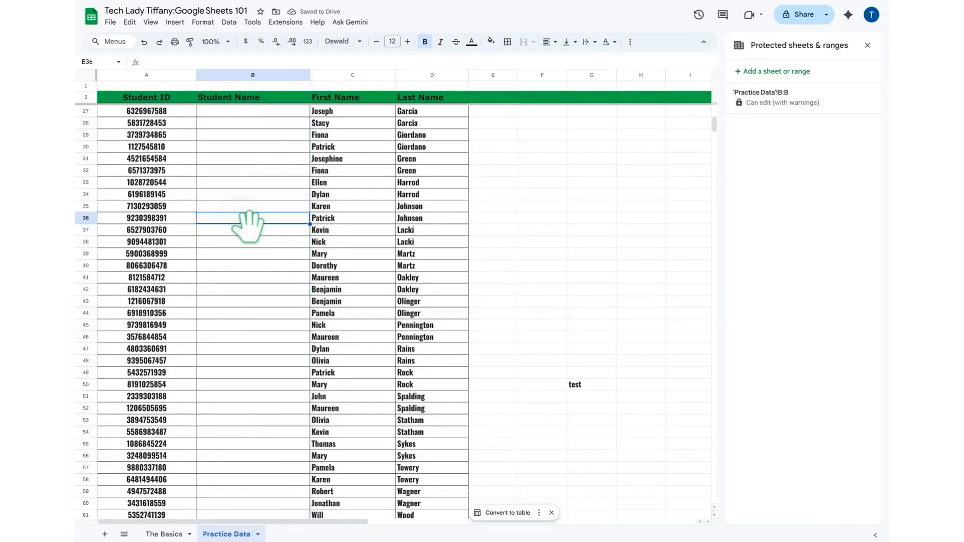
text(hoidvn)
key(Return)
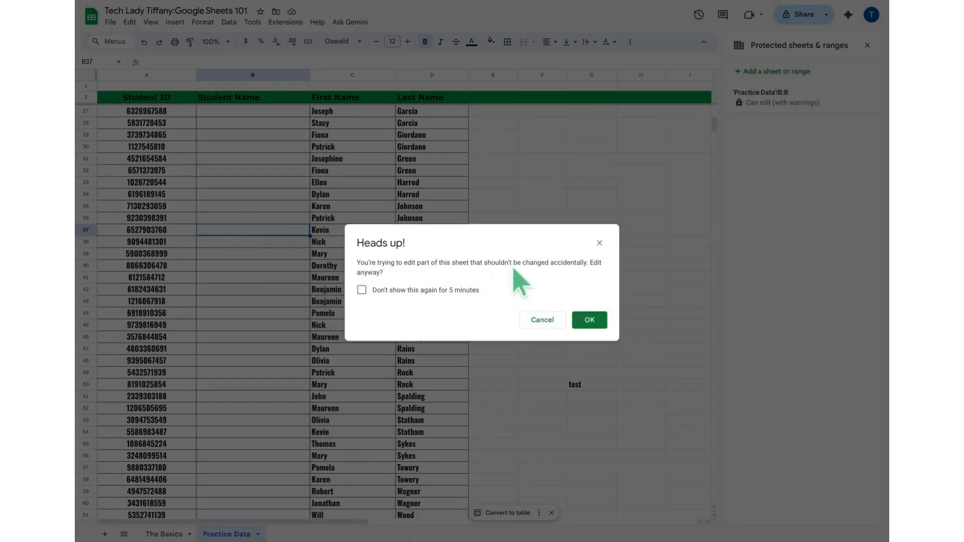
click(538, 324)
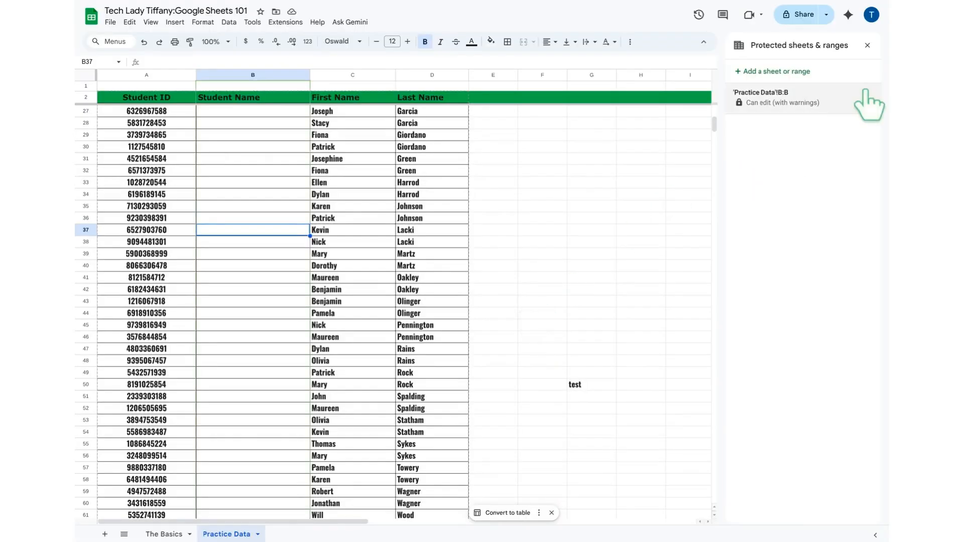
Delete the protection on column B of the Practice Data sheet and close the protected ranges settings
click(822, 98)
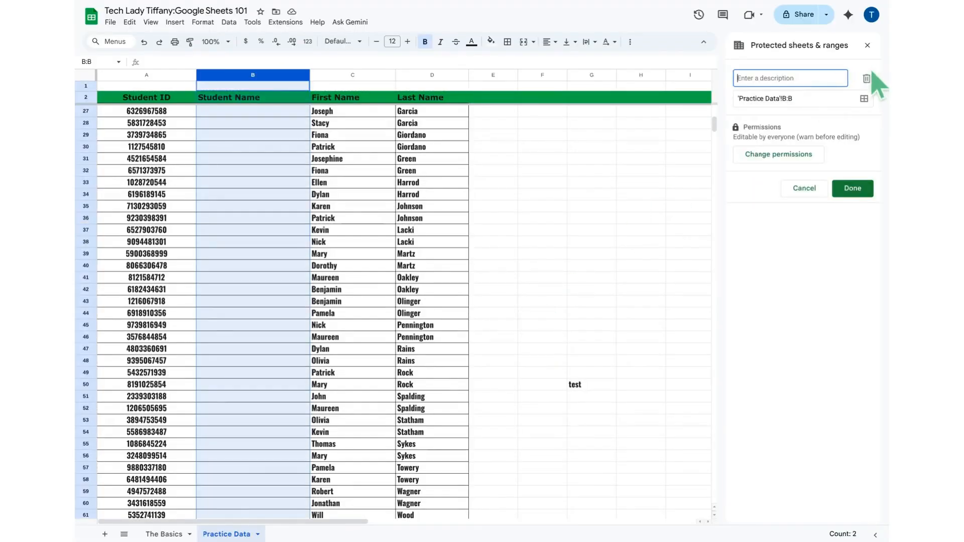
click(866, 79)
click(599, 311)
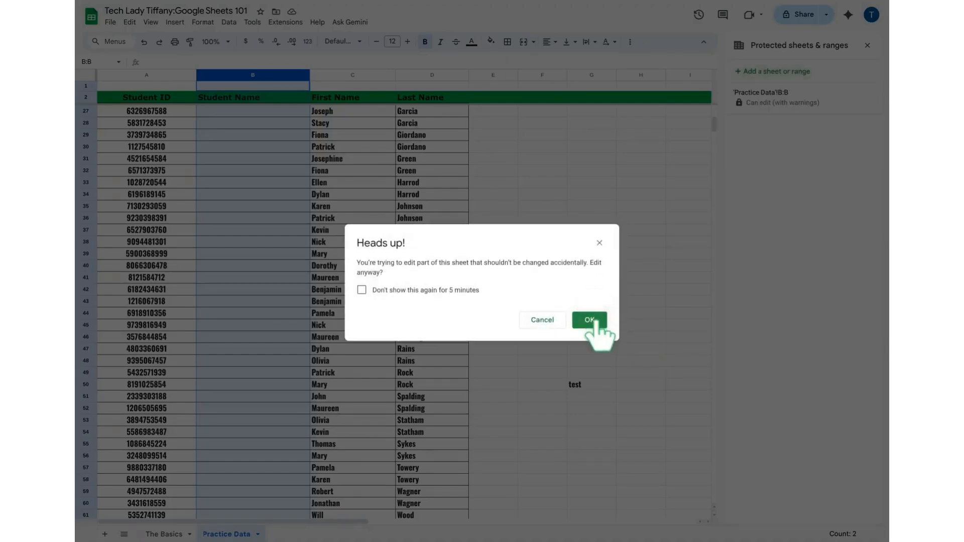
click(595, 324)
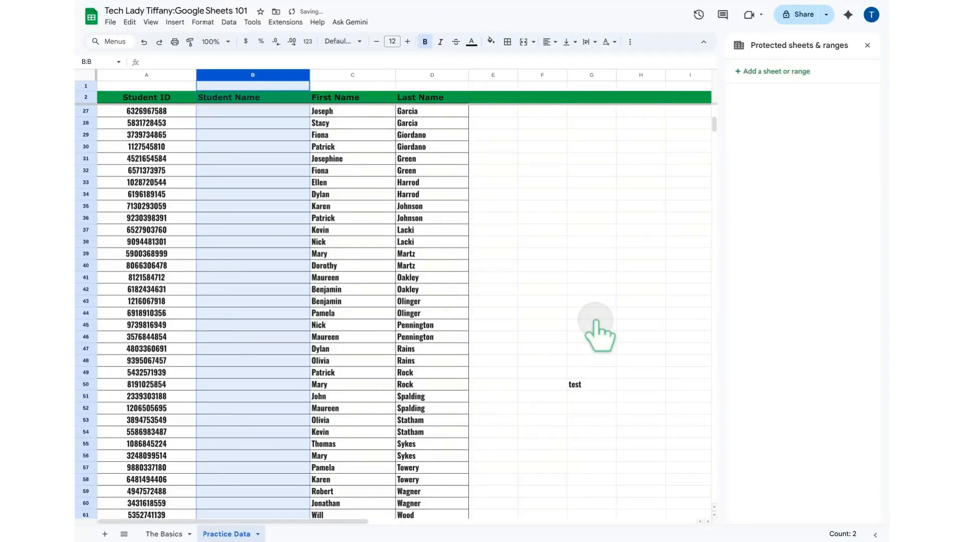
click(867, 44)
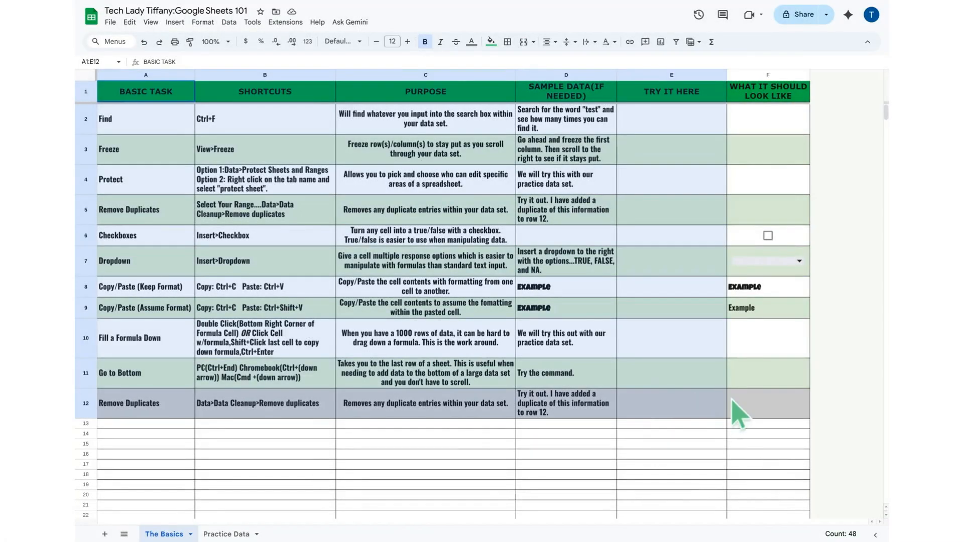
Remove duplicates from A1:F12 on The Basics sheet, with a header row and only Column A - BASIC TASK analyzed
shift+click(738, 411)
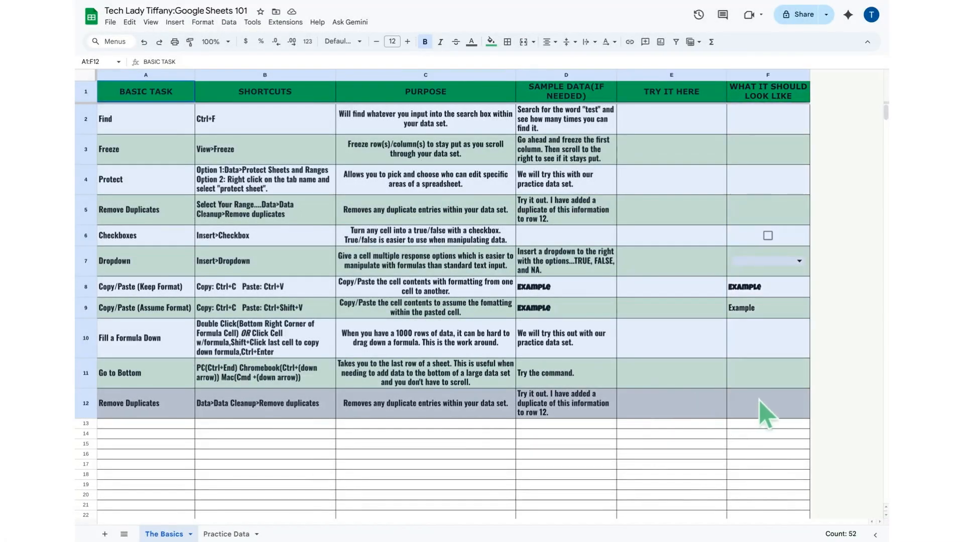
click(229, 22)
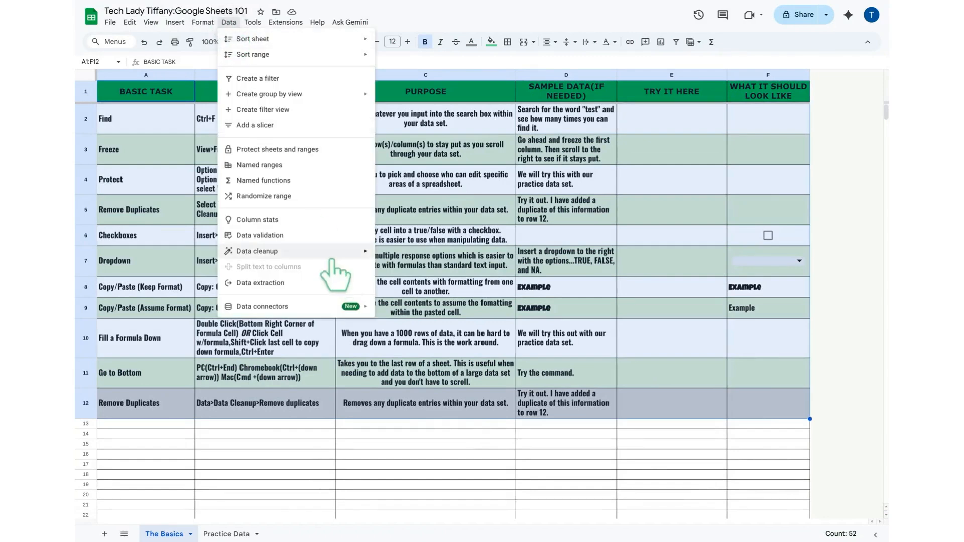
mouse_move(332, 256)
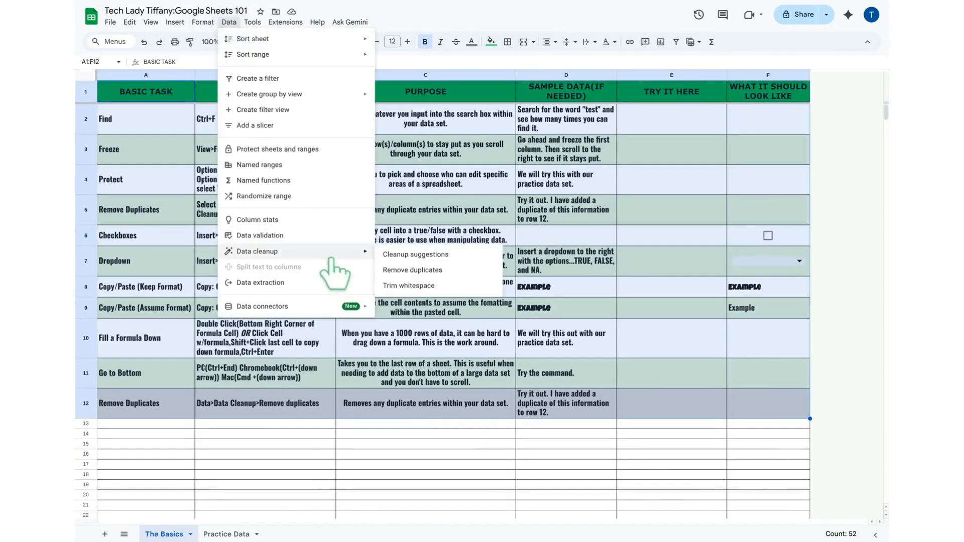
click(401, 271)
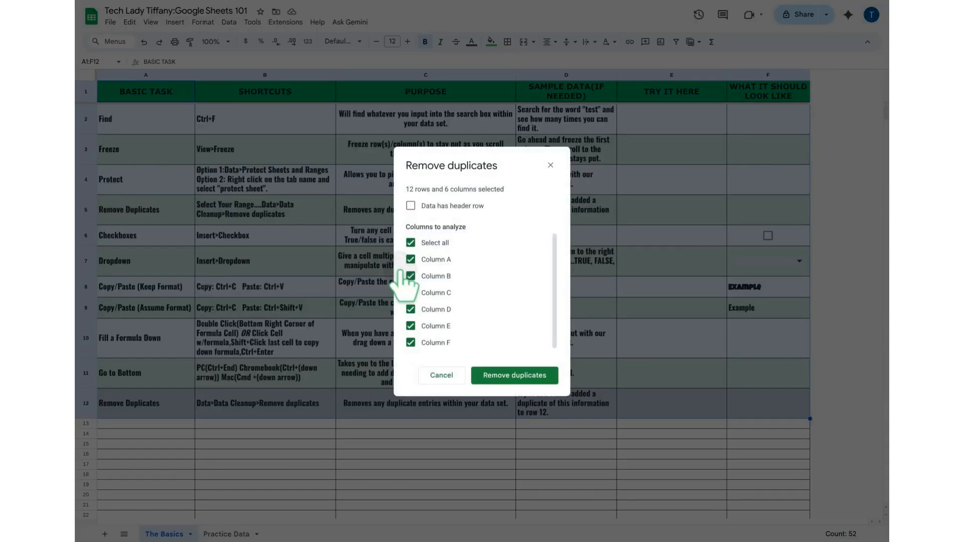
click(411, 206)
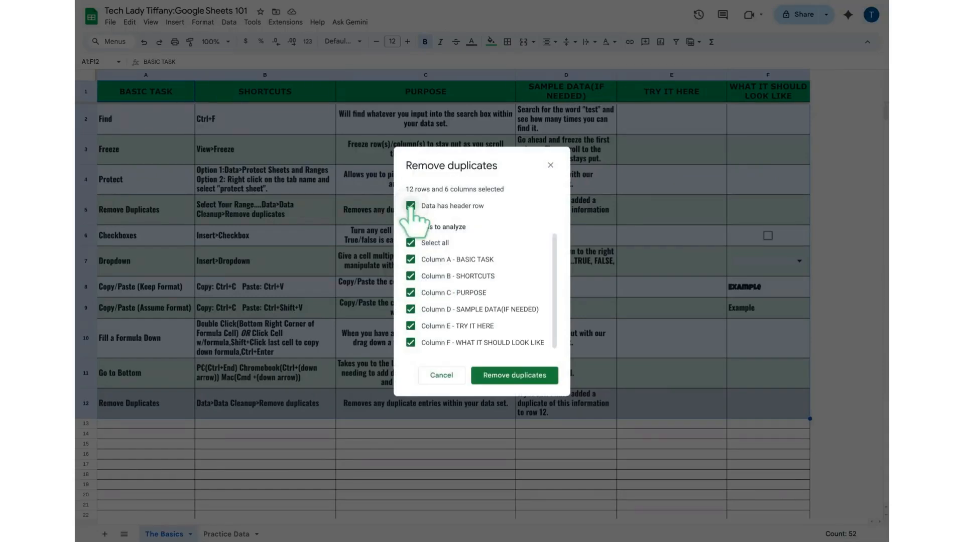
click(411, 243)
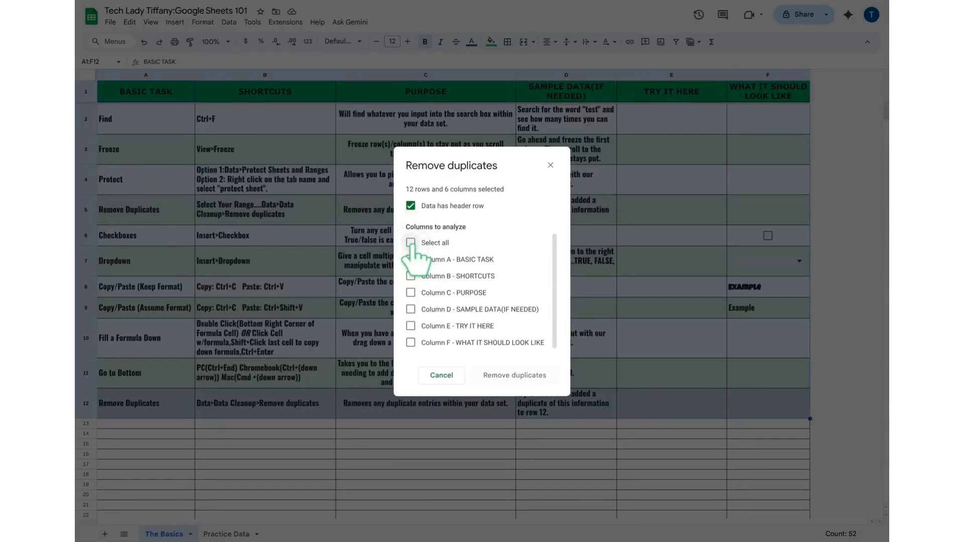
click(411, 259)
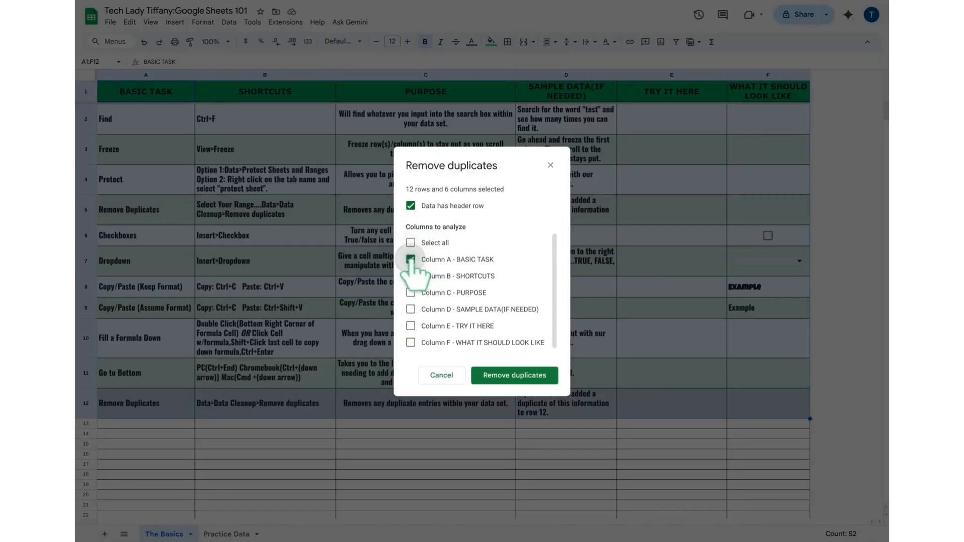
click(508, 375)
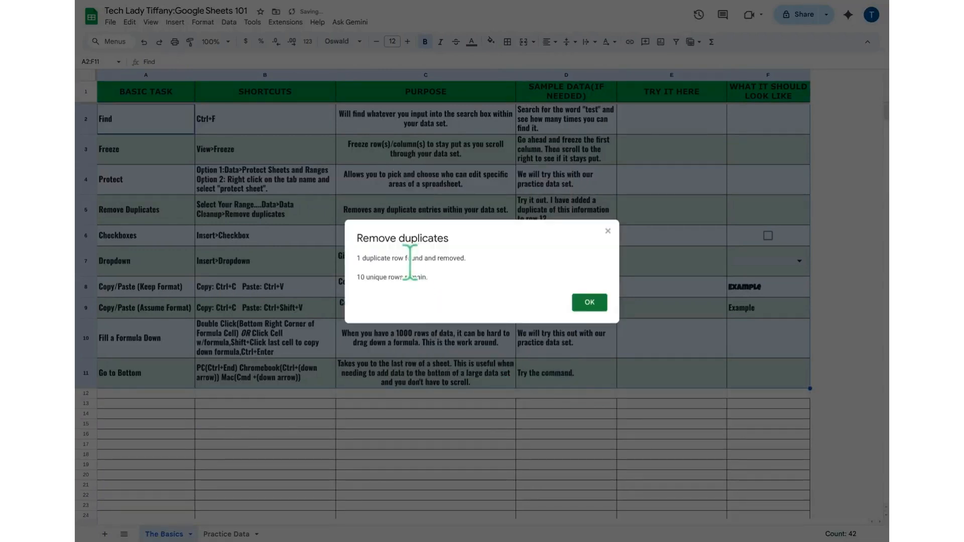
click(588, 304)
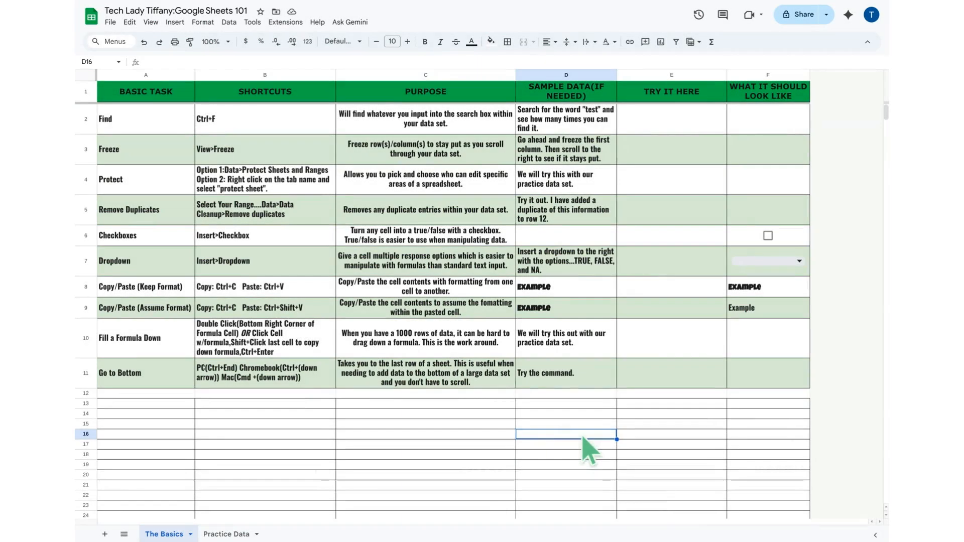
Insert a checkbox in the TRY IT HERE cell of the Checkboxes row, E6
click(142, 237)
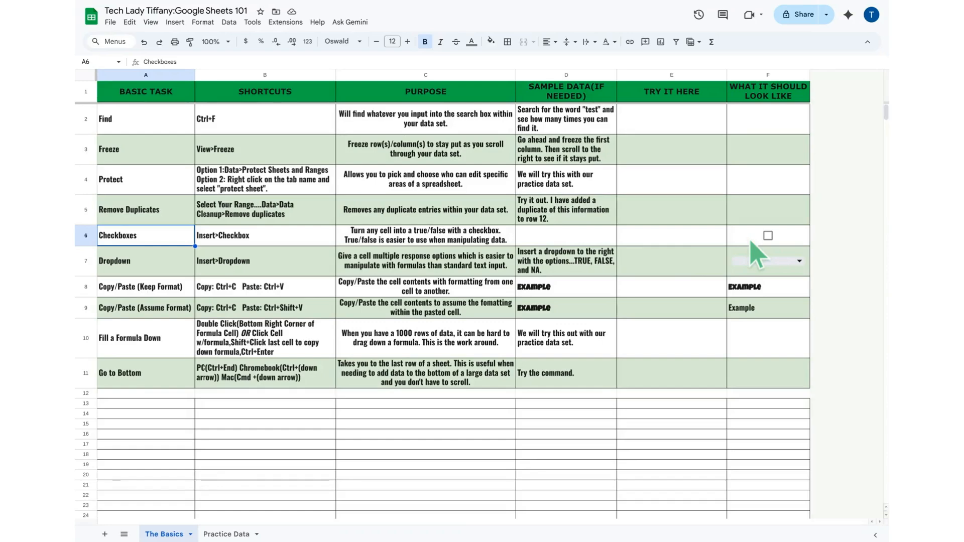
click(686, 236)
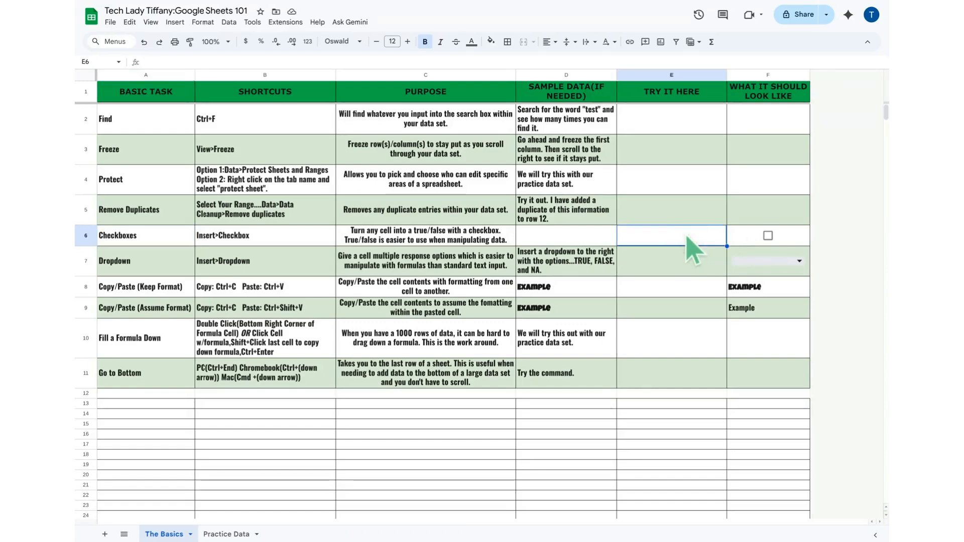
click(173, 23)
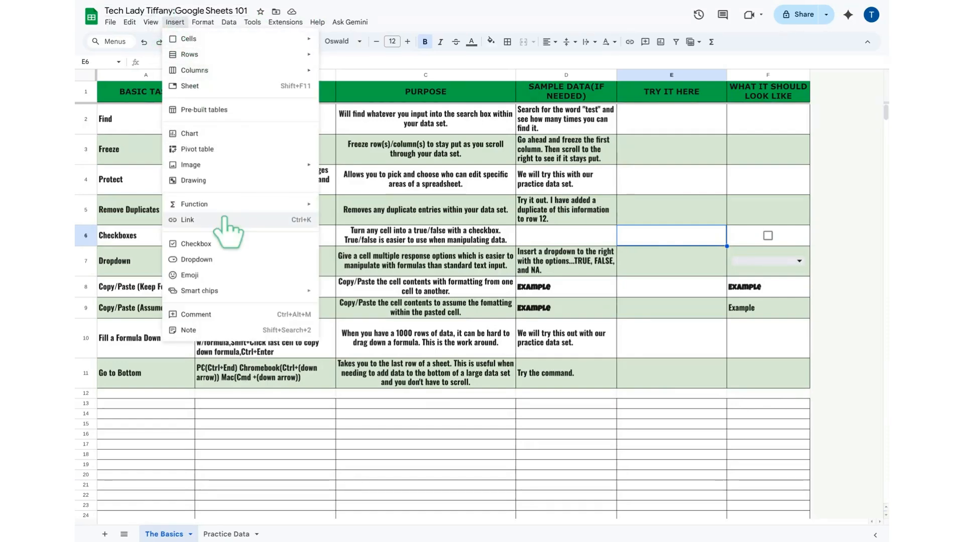
click(229, 245)
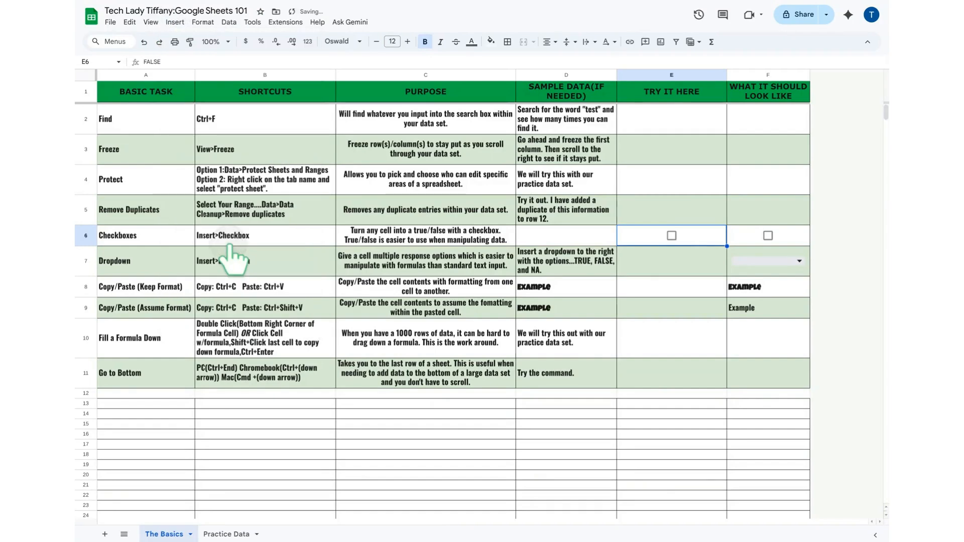
Test the checkboxes in E6 and F6 by toggling them, and remove the checkbox from E6
click(672, 236)
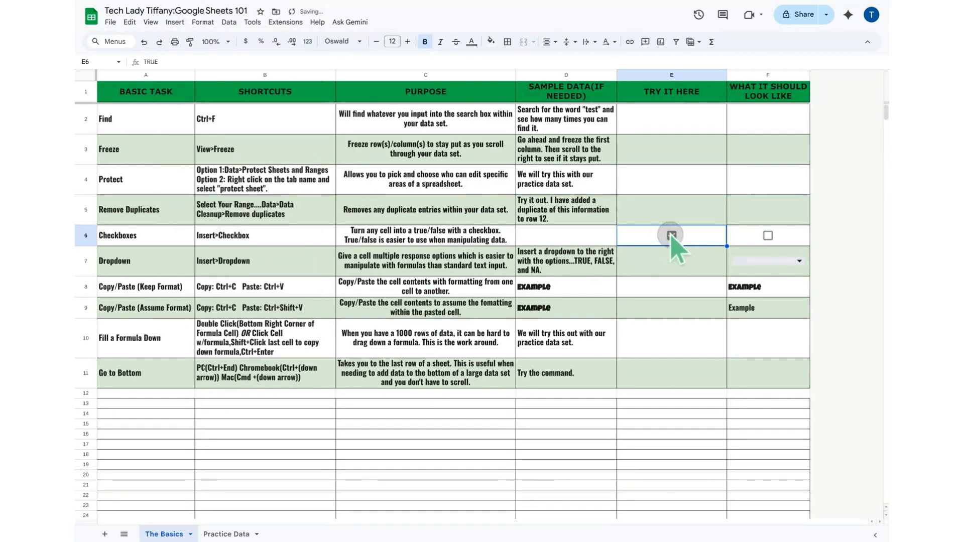
click(767, 236)
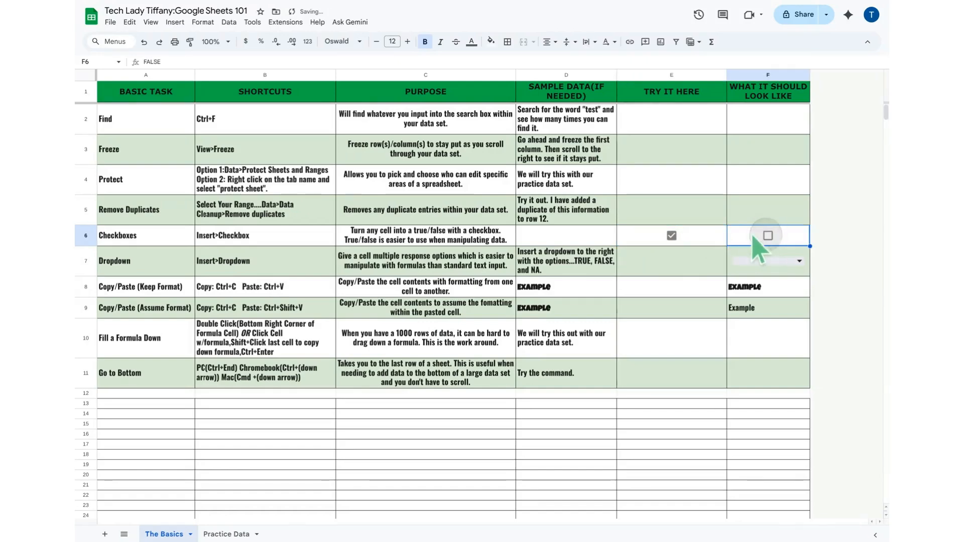
click(672, 235)
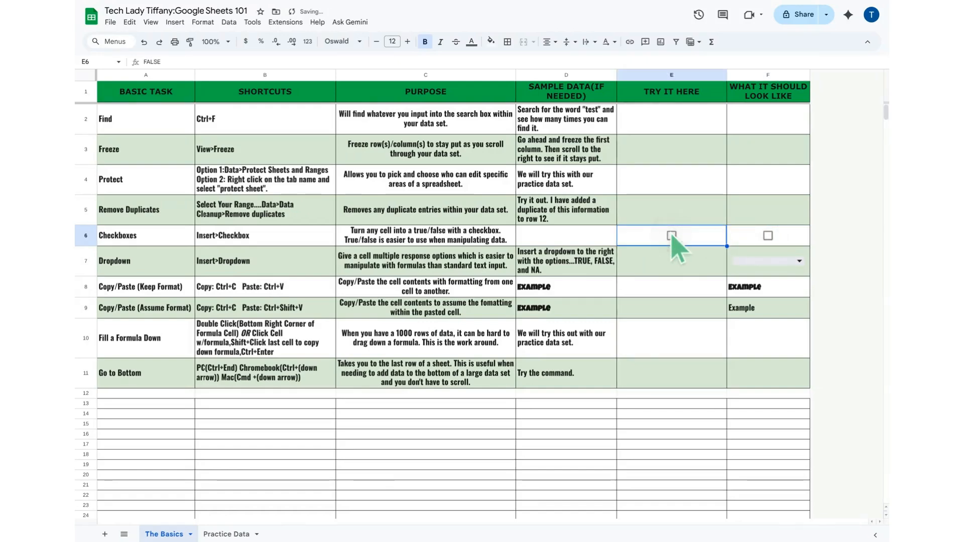
key(Right)
key(space)
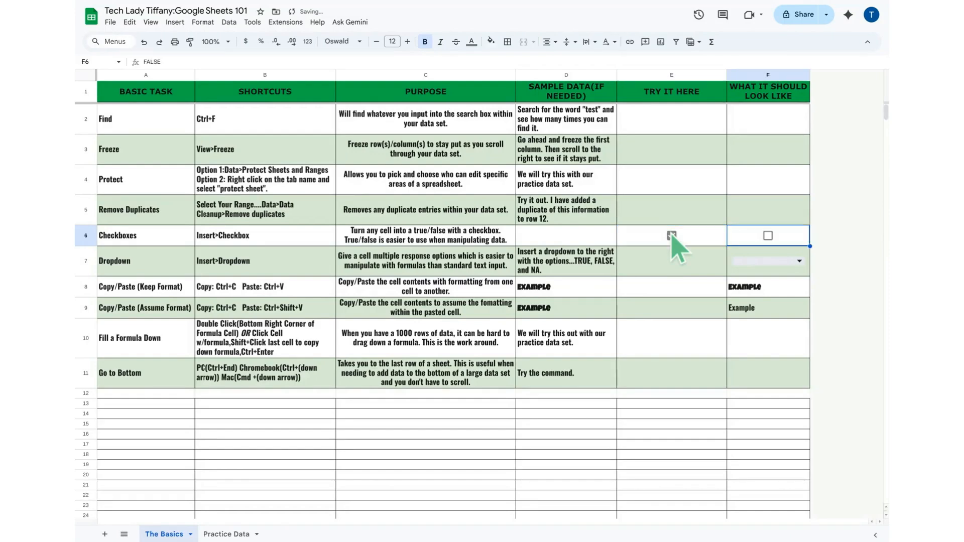
key(Left)
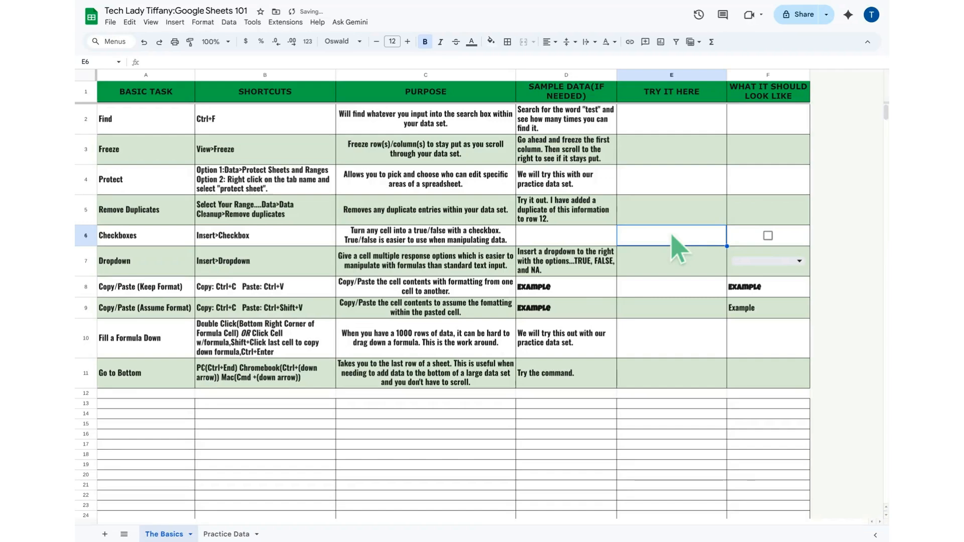
Insert a dropdown in the TRY IT HERE cell of the Dropdown row, E7, with a light green first option True
click(167, 263)
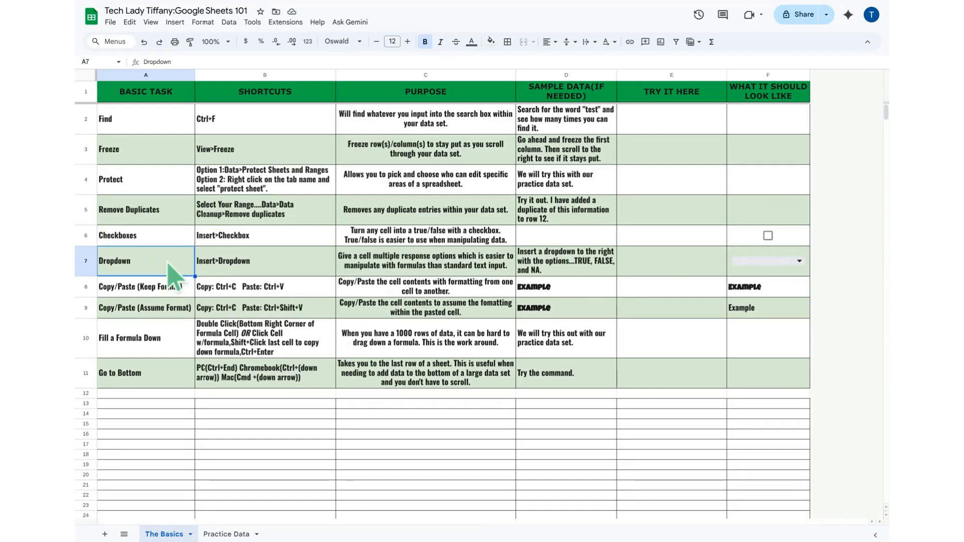
click(638, 264)
click(174, 22)
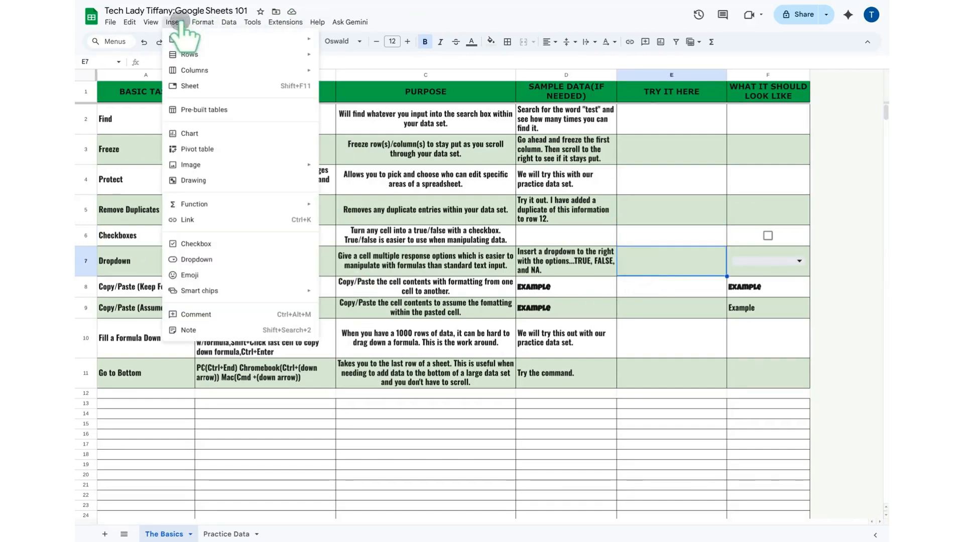
click(231, 260)
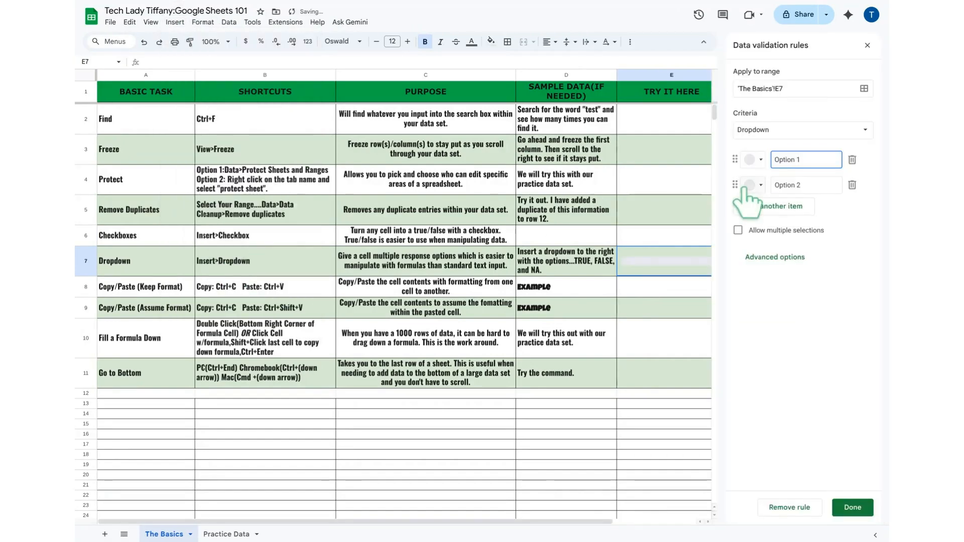
drag(811, 162, 768, 161)
text(True)
click(757, 159)
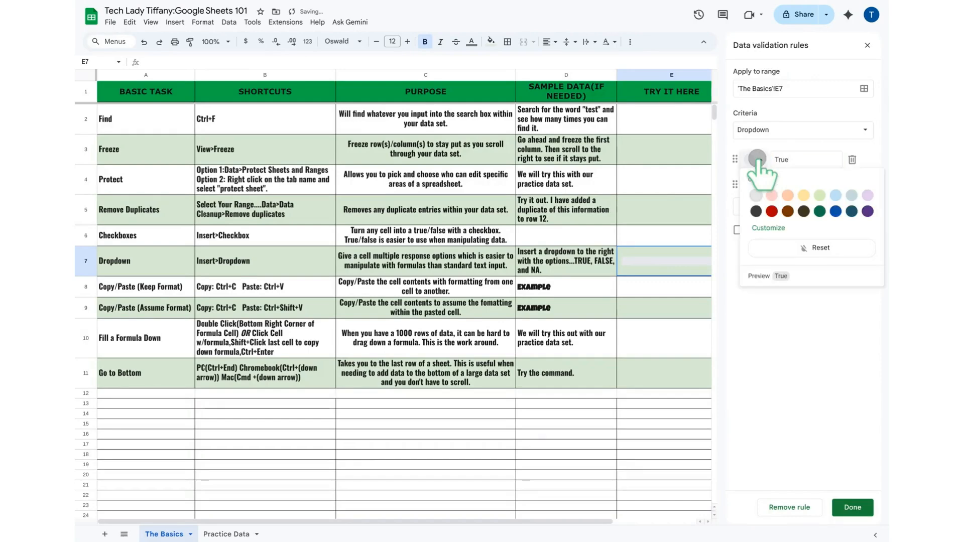
click(820, 196)
Set the dropdown's second option to False in light red, save the rule and close the data validation rules
click(814, 185)
drag(813, 185, 777, 185)
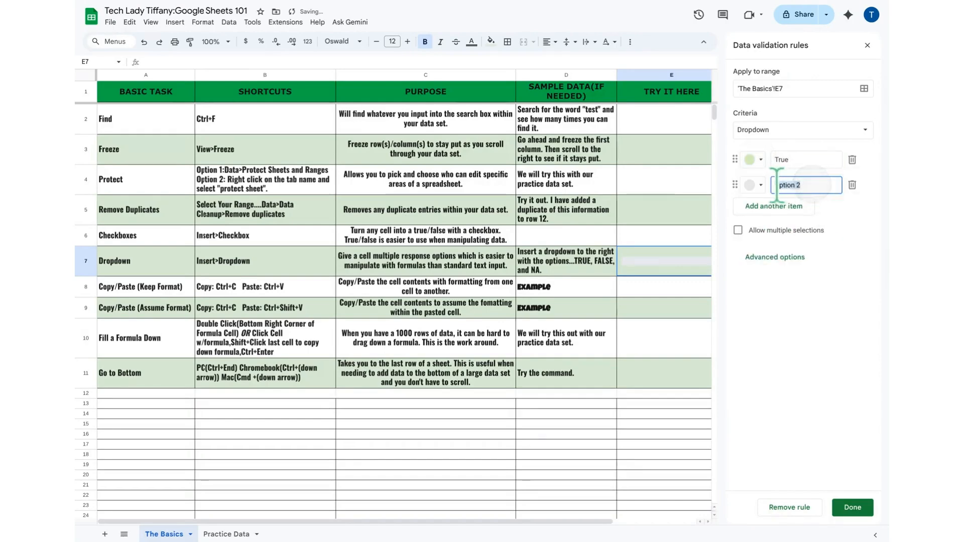
text(False)
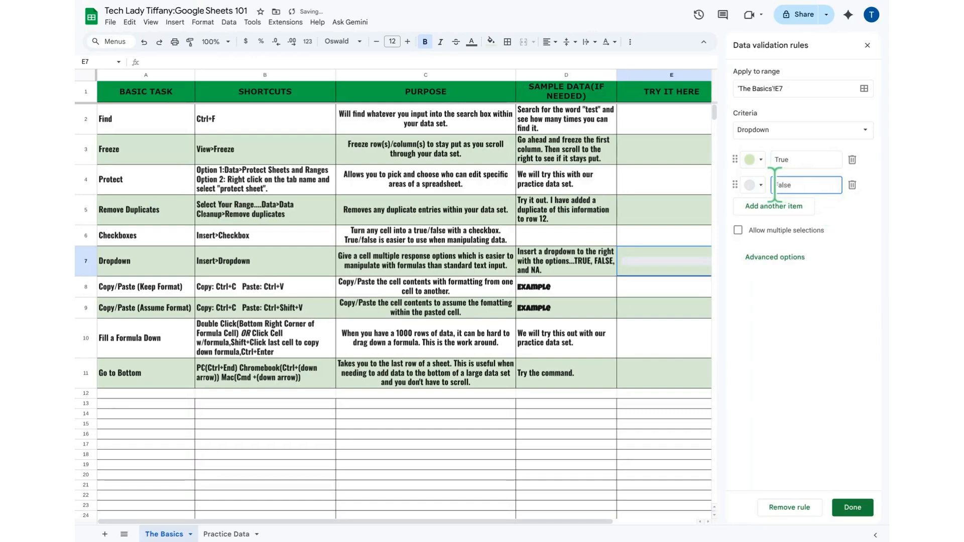
click(756, 185)
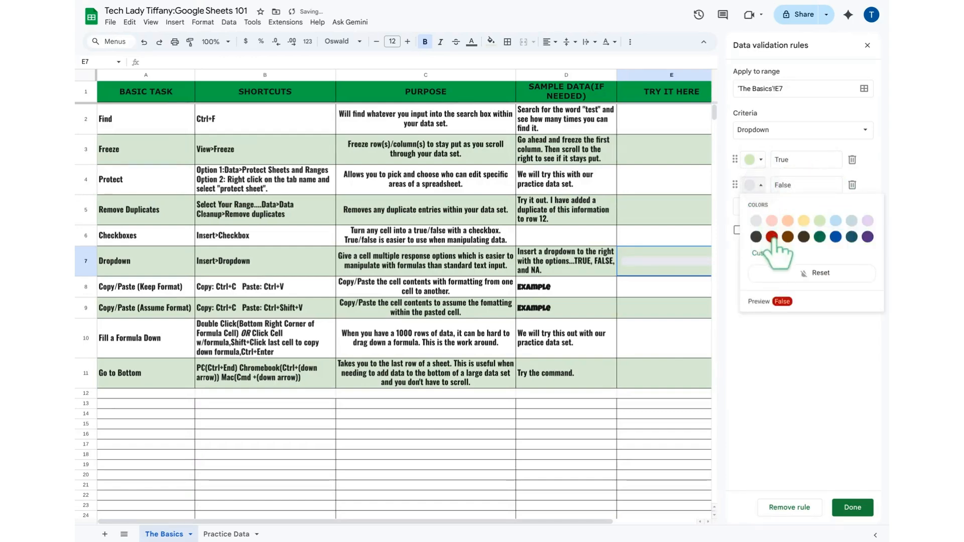
click(772, 221)
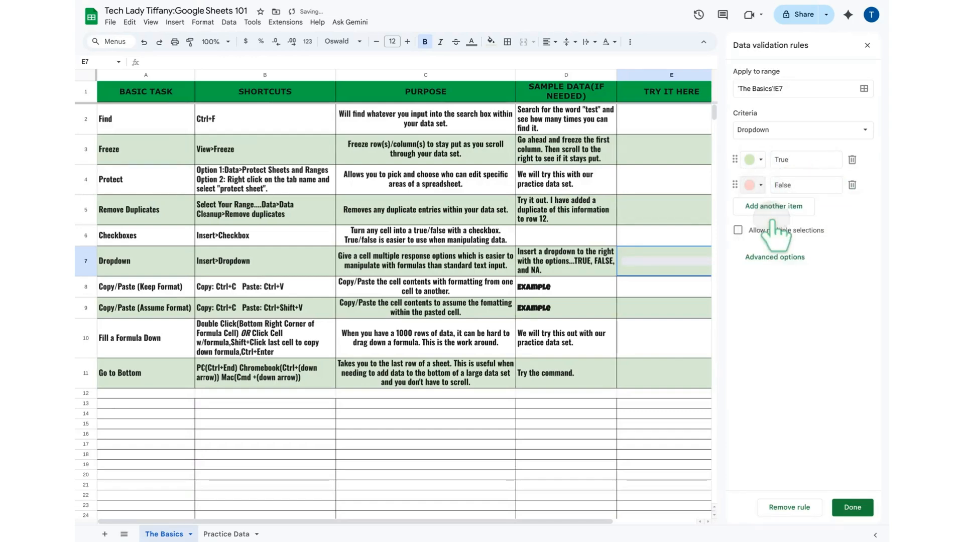
click(853, 507)
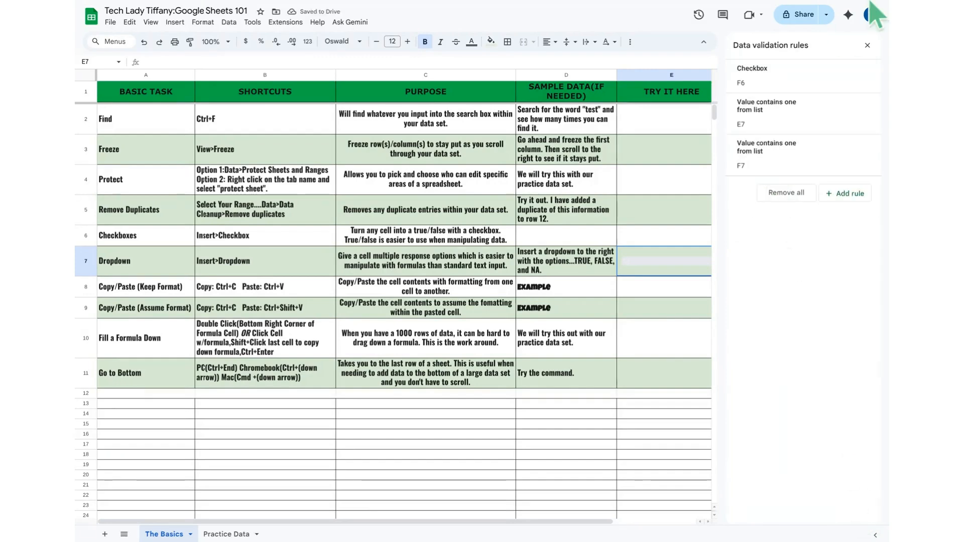
click(867, 45)
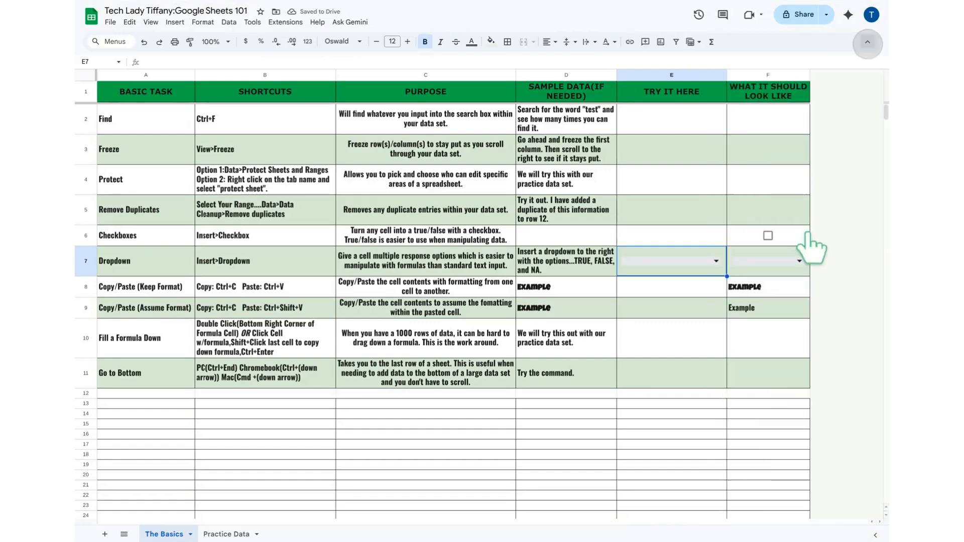
Try the E7 dropdown by choosing True and switching the selection to False
click(714, 262)
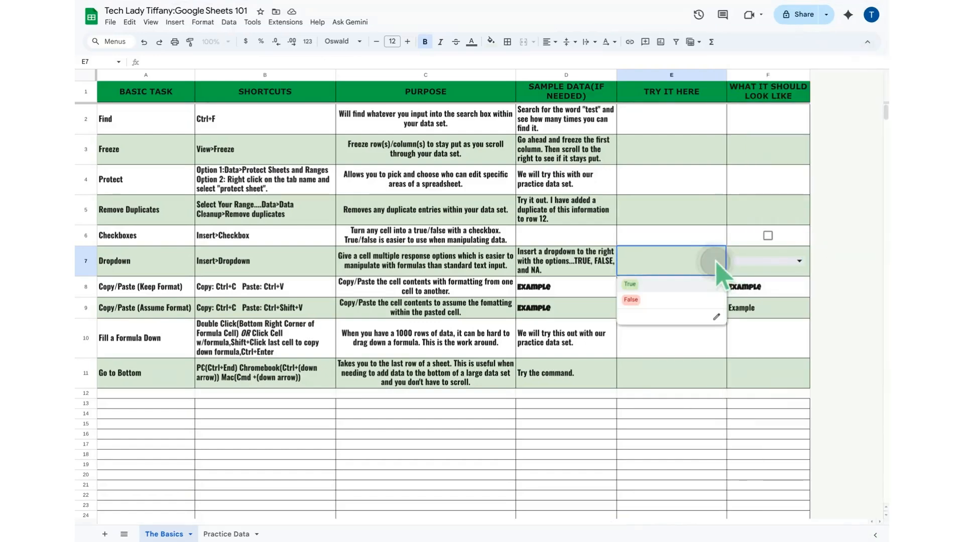
click(660, 284)
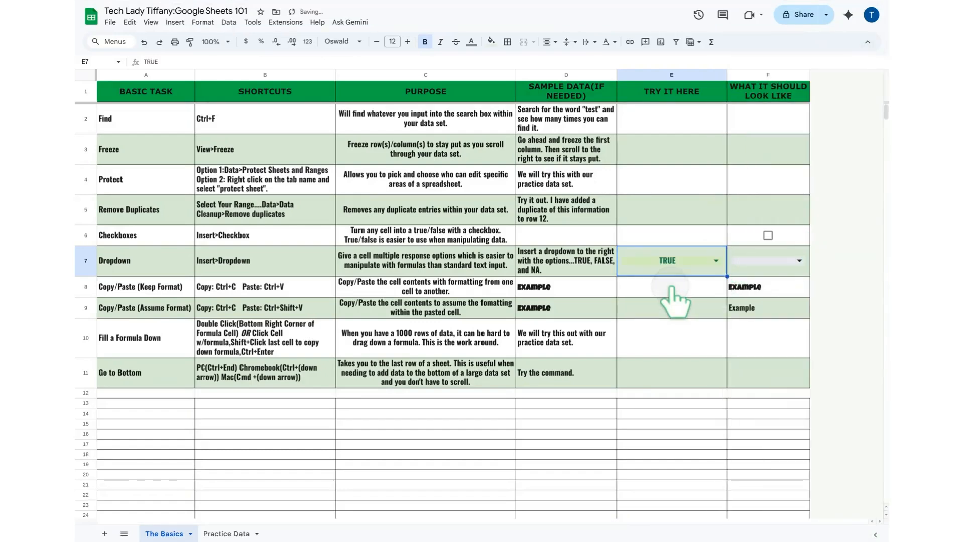
click(704, 263)
click(697, 301)
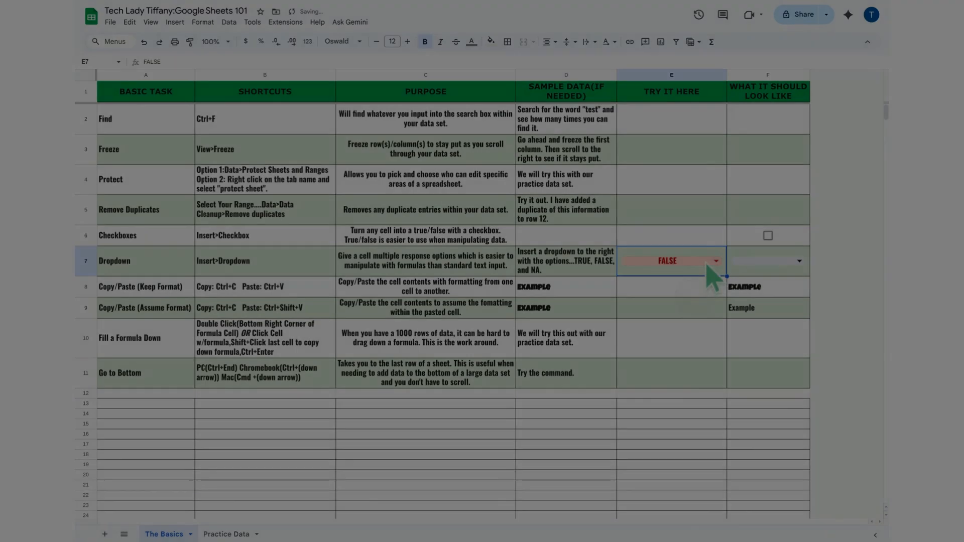